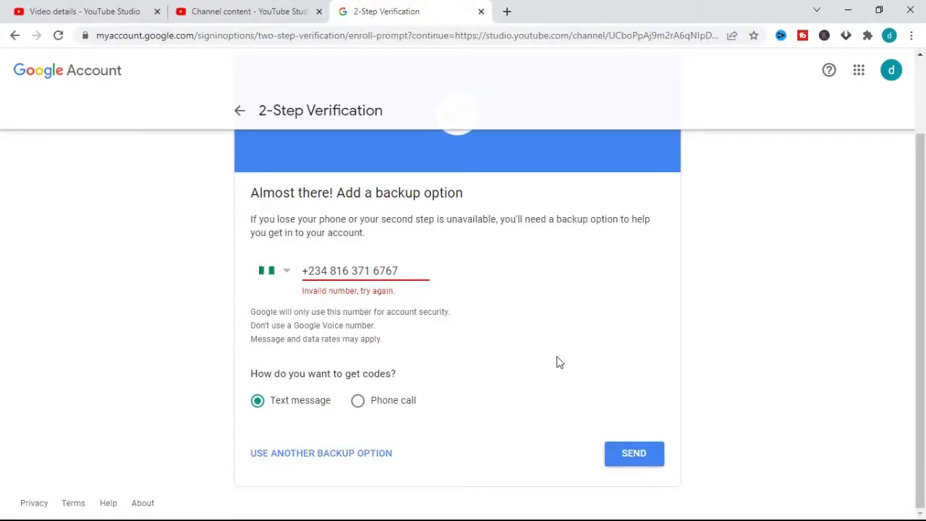
From the Channel monetization requirements, start turning on 2-Step Verification.
click(632, 452)
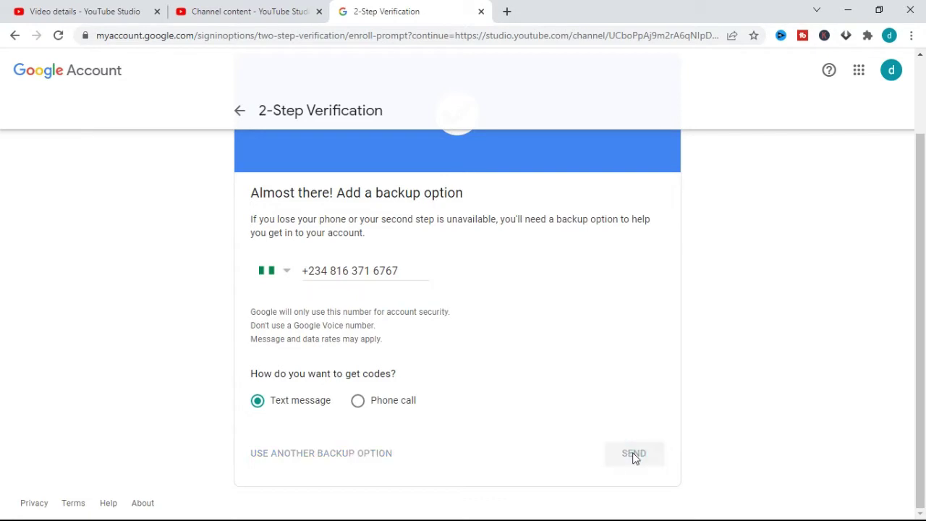
click(407, 270)
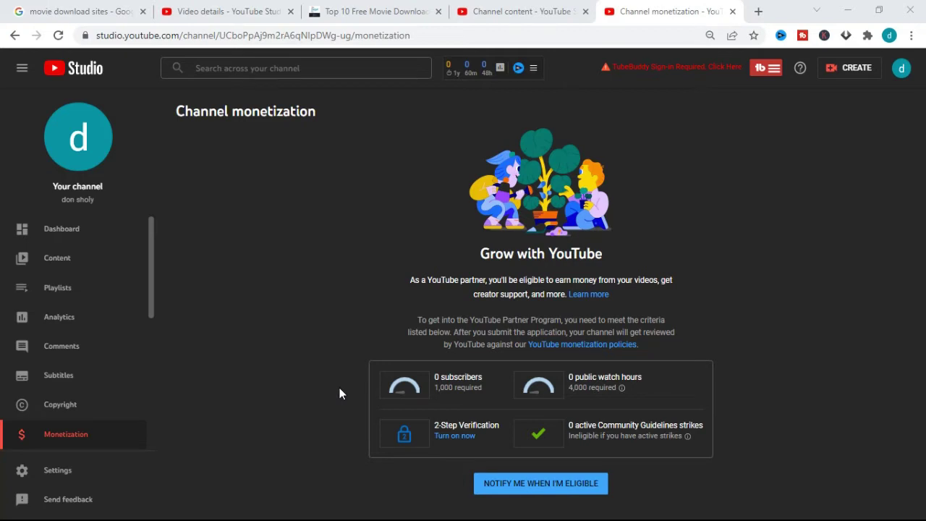
click(446, 438)
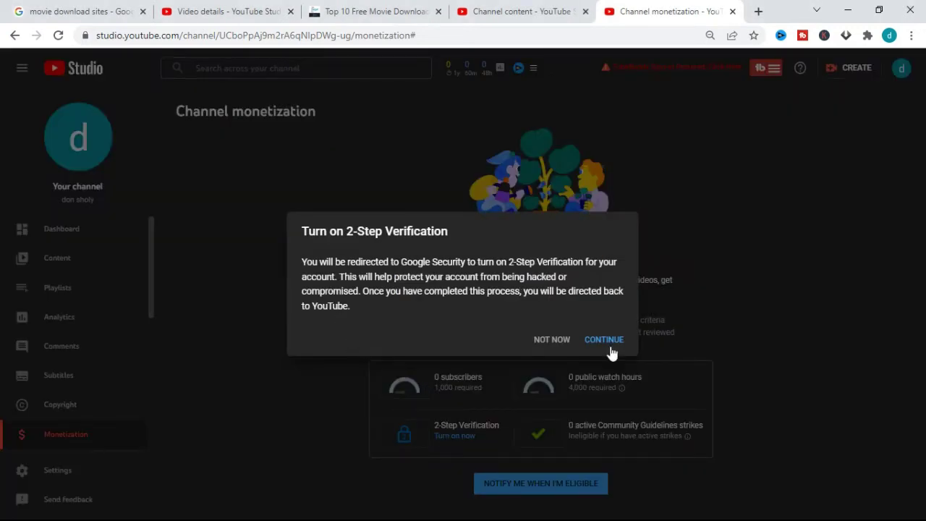
Continue to Google Security and verify identity with the account password, retrying after a wrong entry.
click(603, 340)
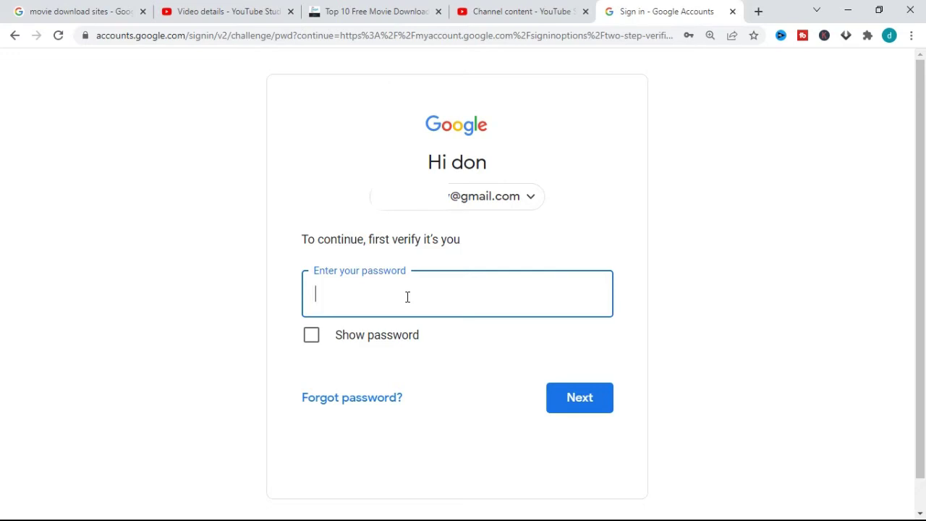
text(••••••••••)
click(564, 402)
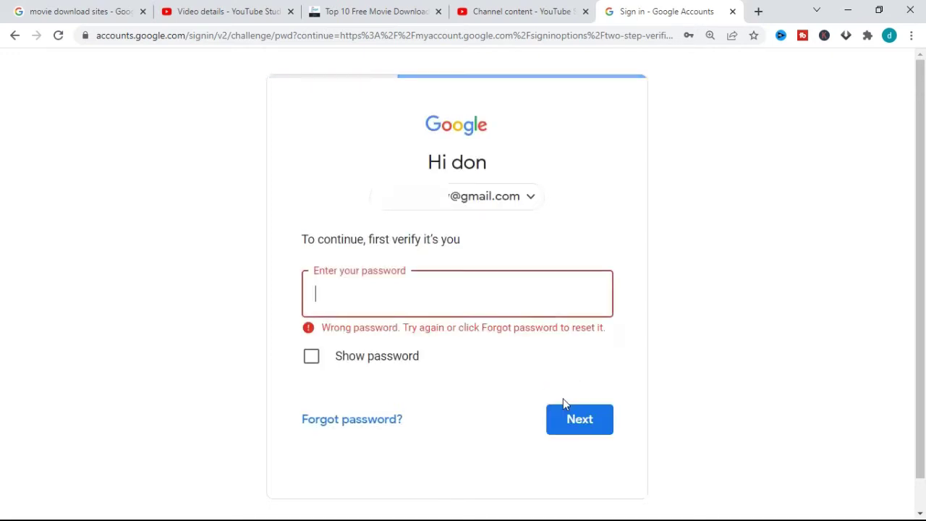
text(••)
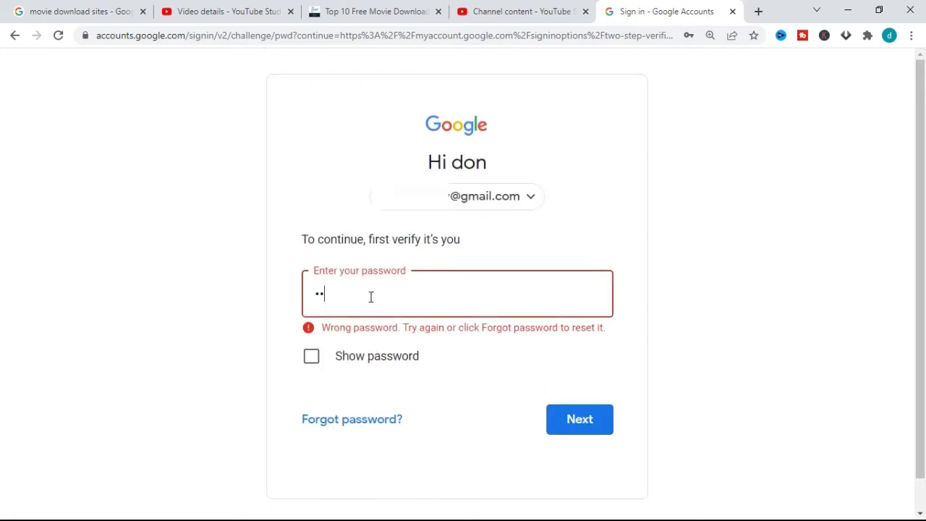
text(•••••••••)
click(569, 423)
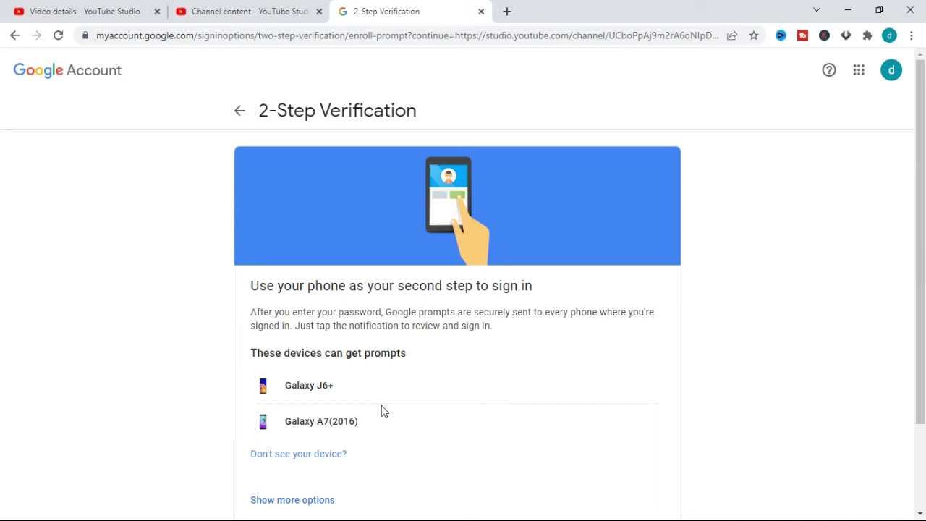
Enter a backup phone number for text-message codes and send a verification code.
click(923, 169)
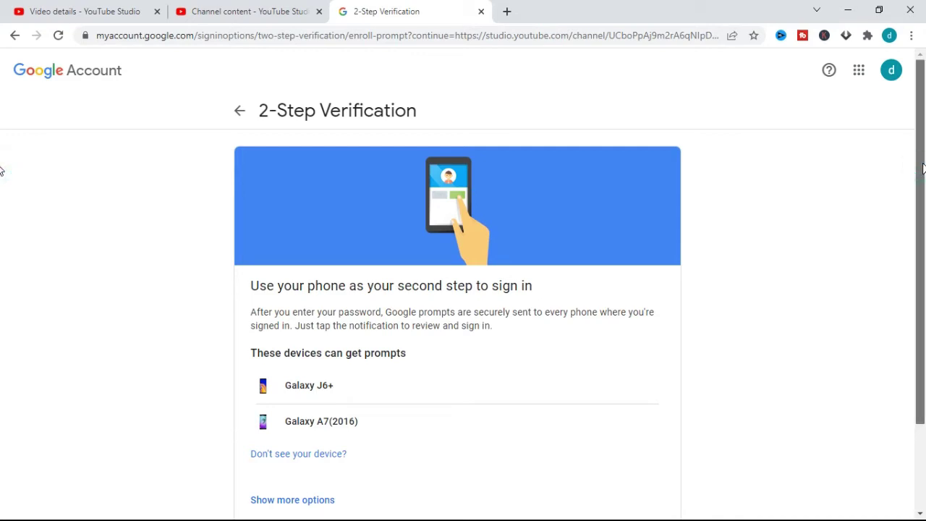
drag(923, 169, 924, 246)
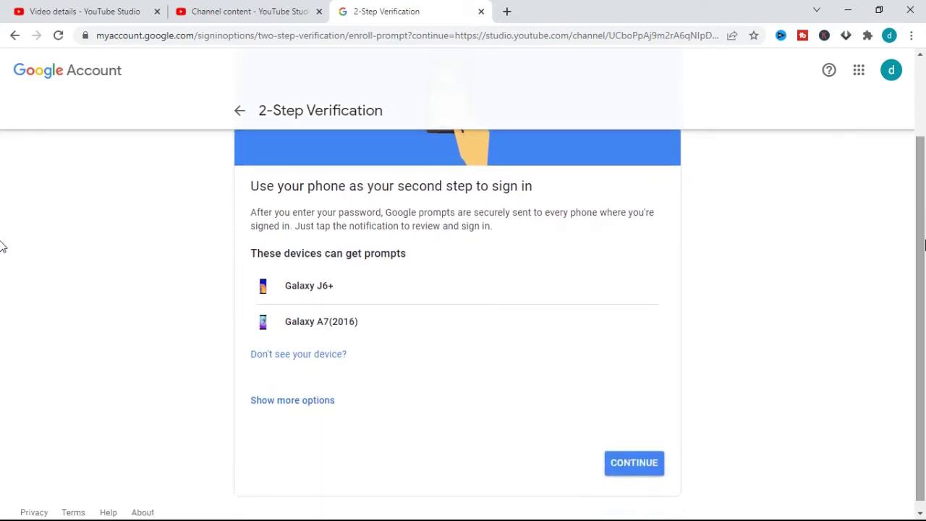
click(627, 467)
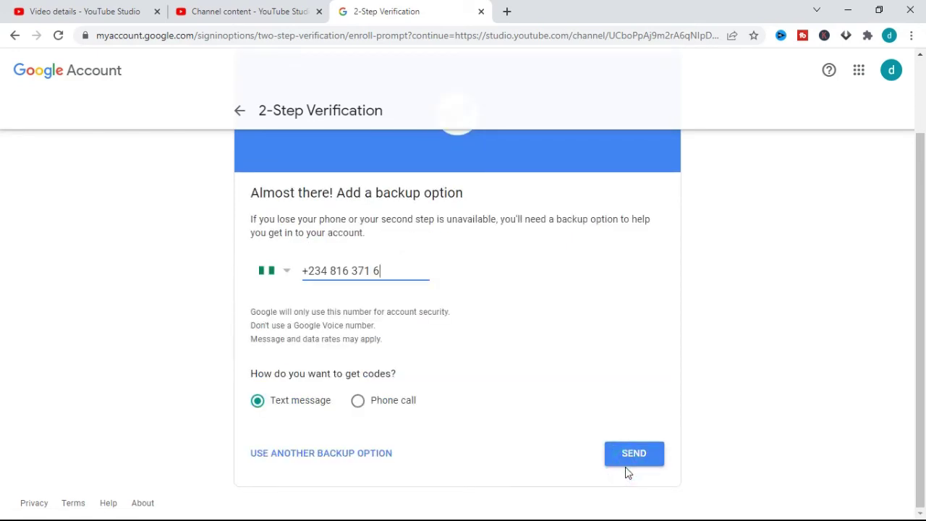
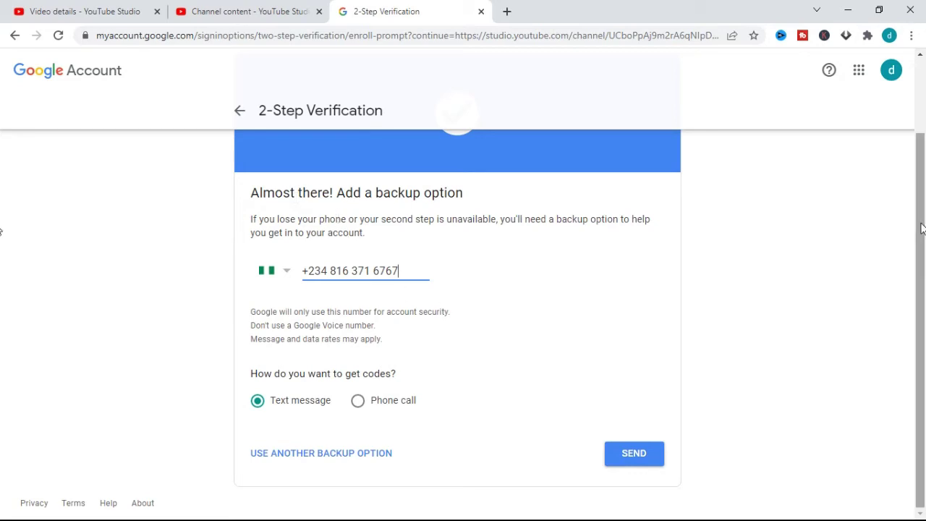
drag(917, 231, 918, 197)
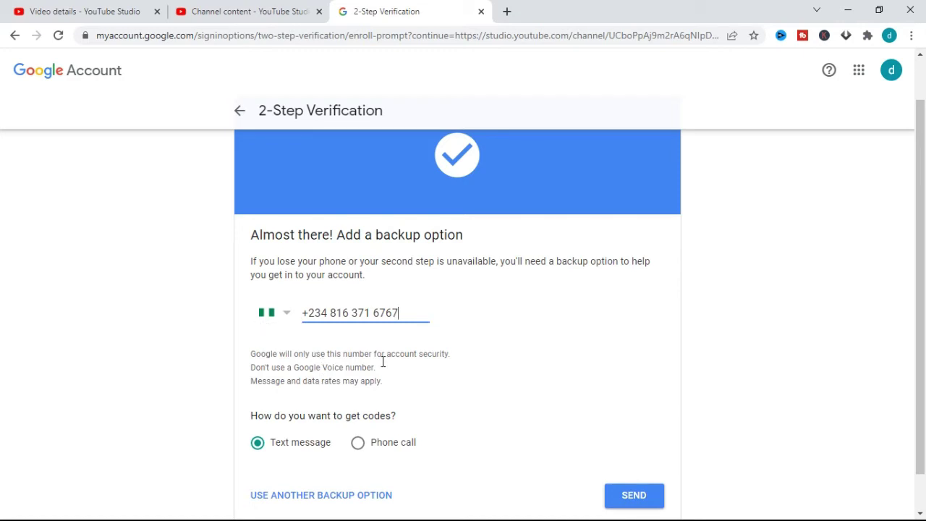
scroll(2, 313, down, 1)
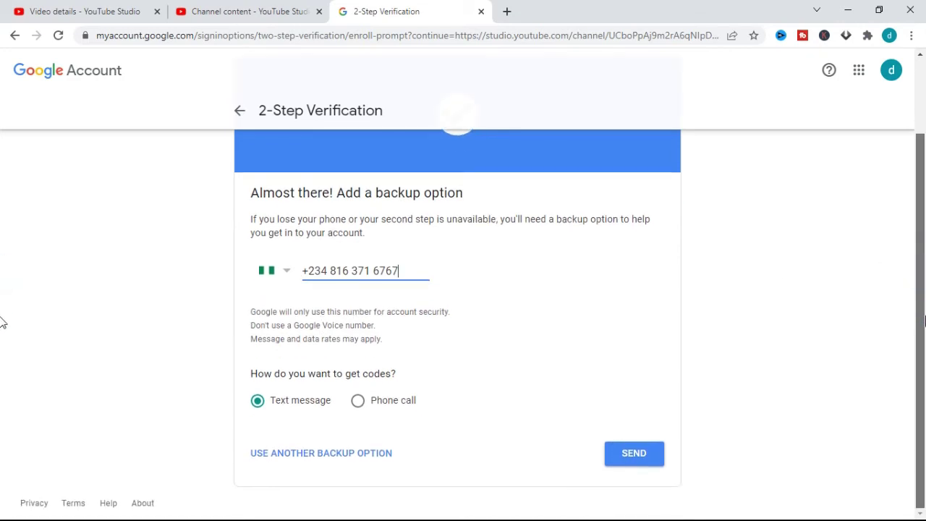
click(635, 458)
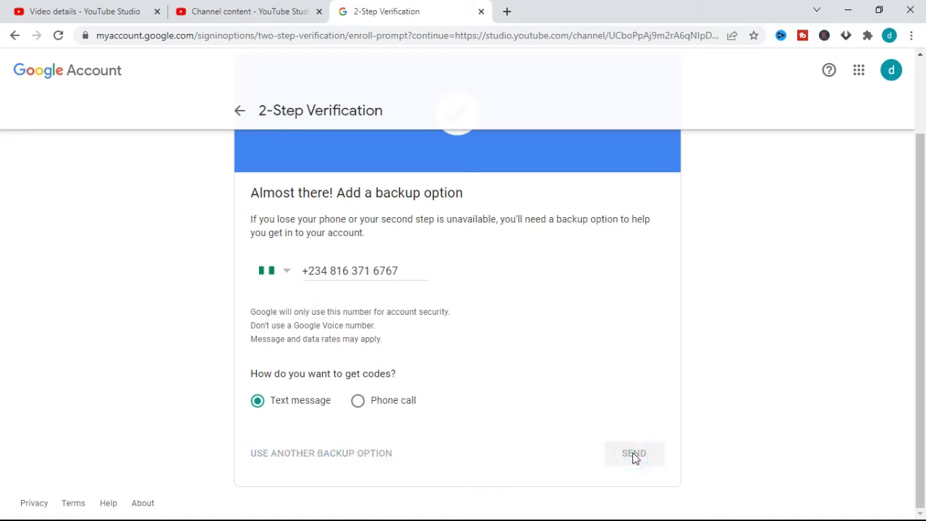
Correct the rejected phone number's last digits and resend the code.
click(407, 270)
key(BackSpace)
key(BackSpace)
key(BackSpace)
key(BackSpace)
text(6)
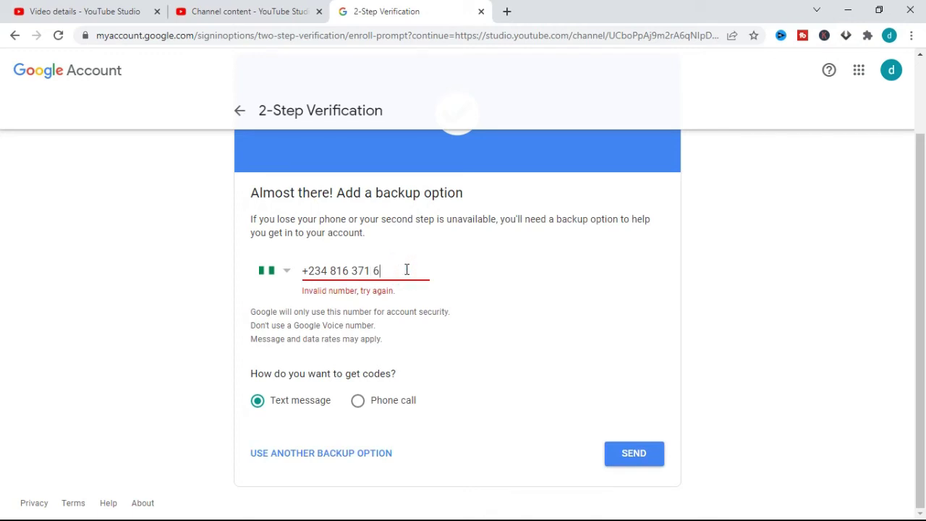
key(BackSpace)
text(9090)
click(628, 453)
Use backup codes instead of a phone number and select the first two codes to copy.
click(322, 456)
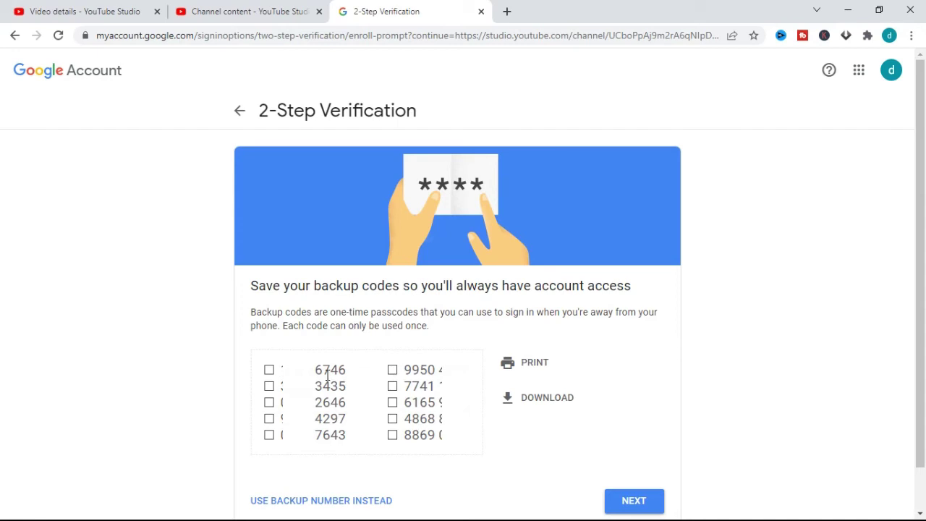
drag(281, 370, 349, 372)
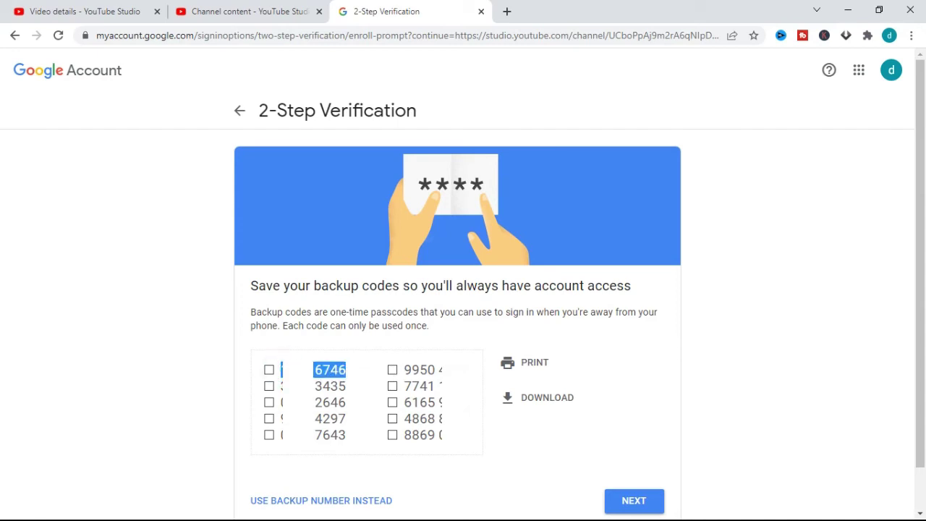
drag(275, 386, 347, 386)
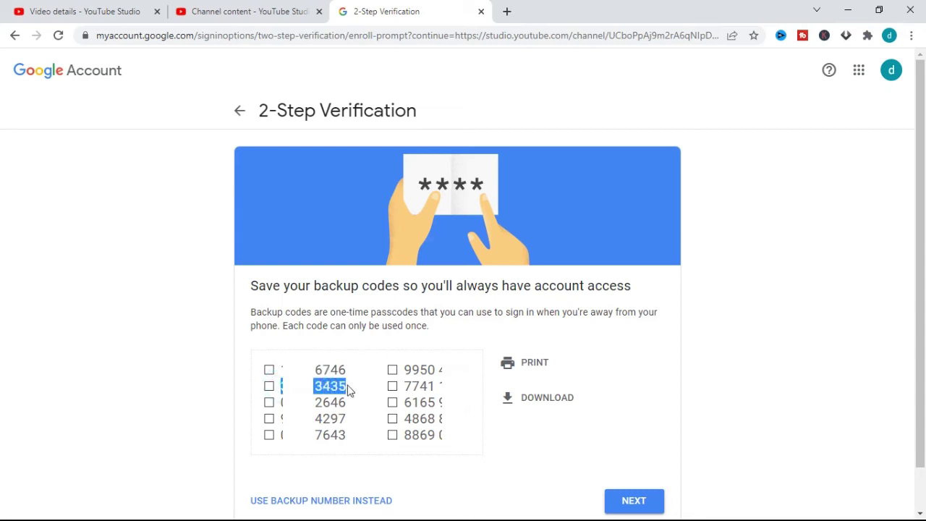
click(348, 372)
click(350, 387)
Continue past the backup codes list and confirm the codes are already saved.
click(647, 510)
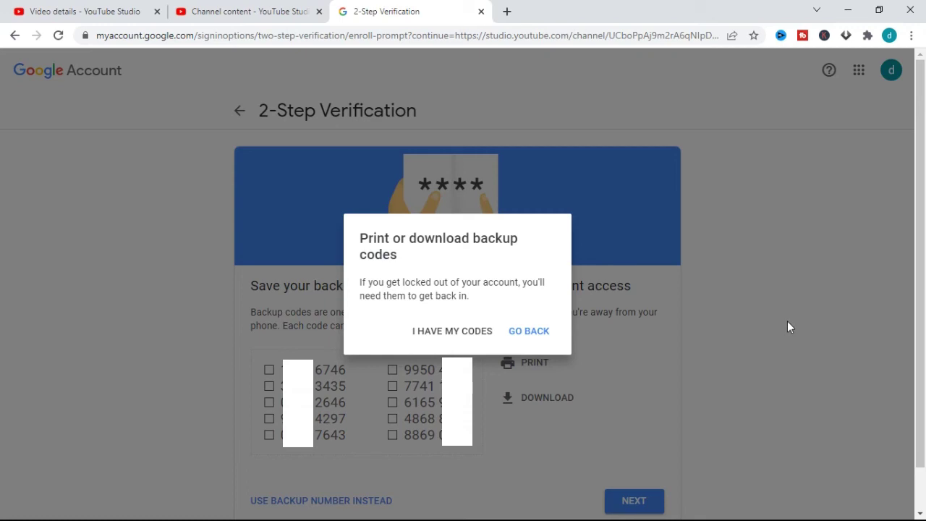
click(450, 336)
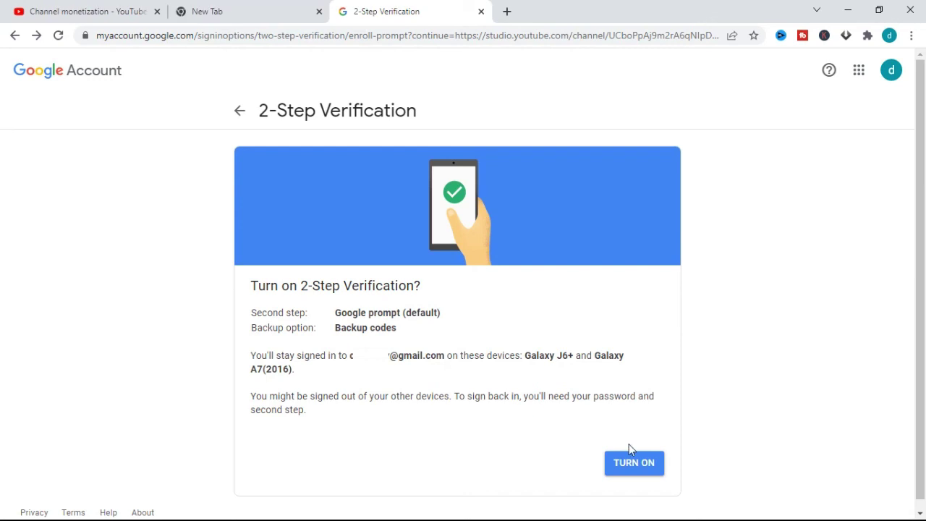
Turn on 2-Step Verification with Google prompt and backup codes as backup.
click(632, 467)
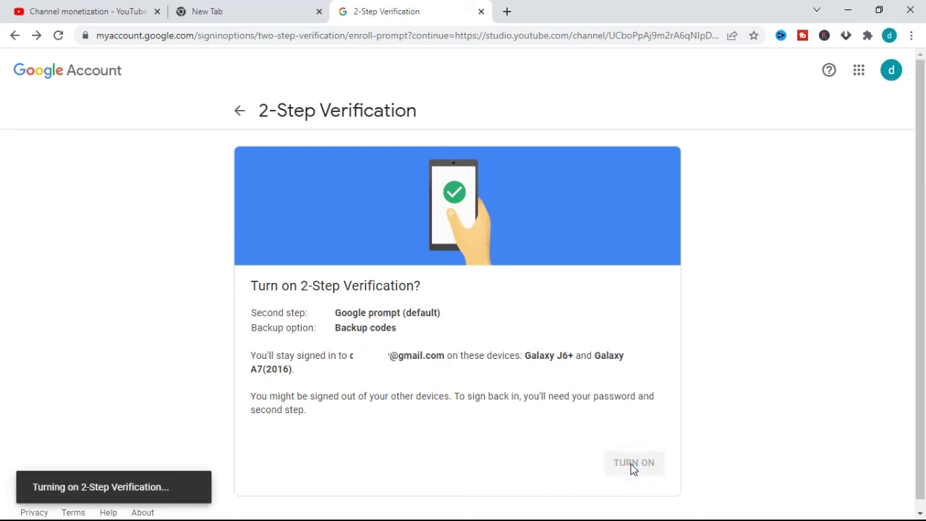